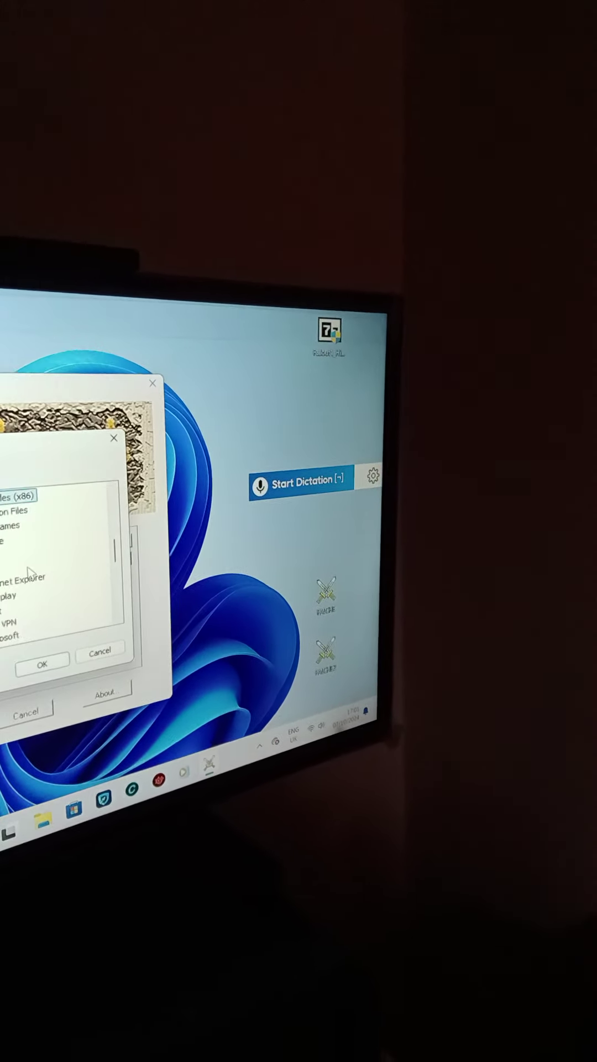
Expand Program Files (x86) in the folder browser to reveal its subfolders
double_click(38, 576)
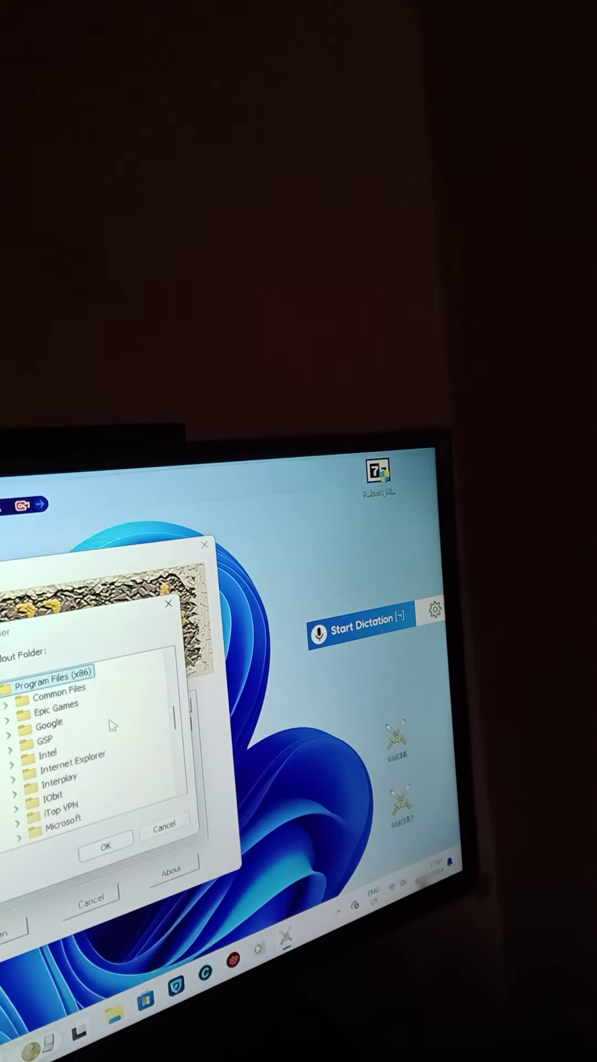
scroll(110, 762, down, 2)
scroll(97, 721, down, 1)
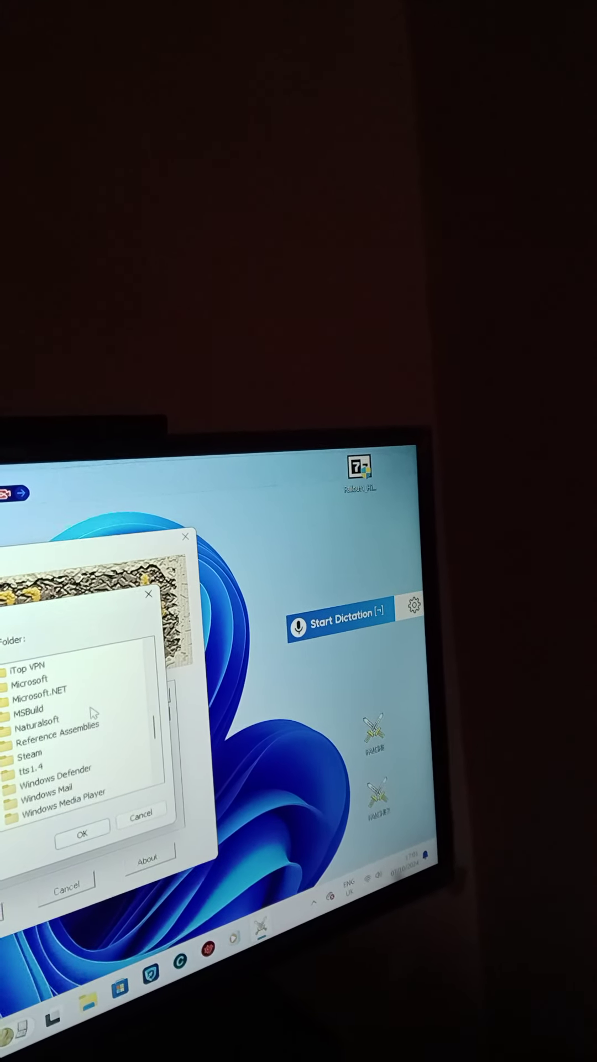
scroll(86, 755, down, 1)
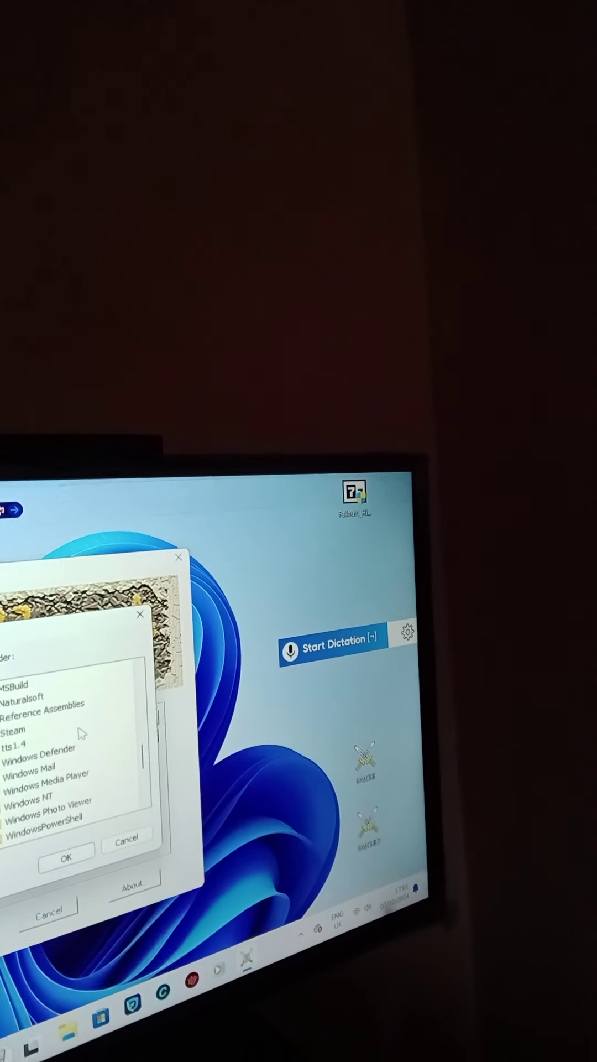
scroll(75, 730, down, 1)
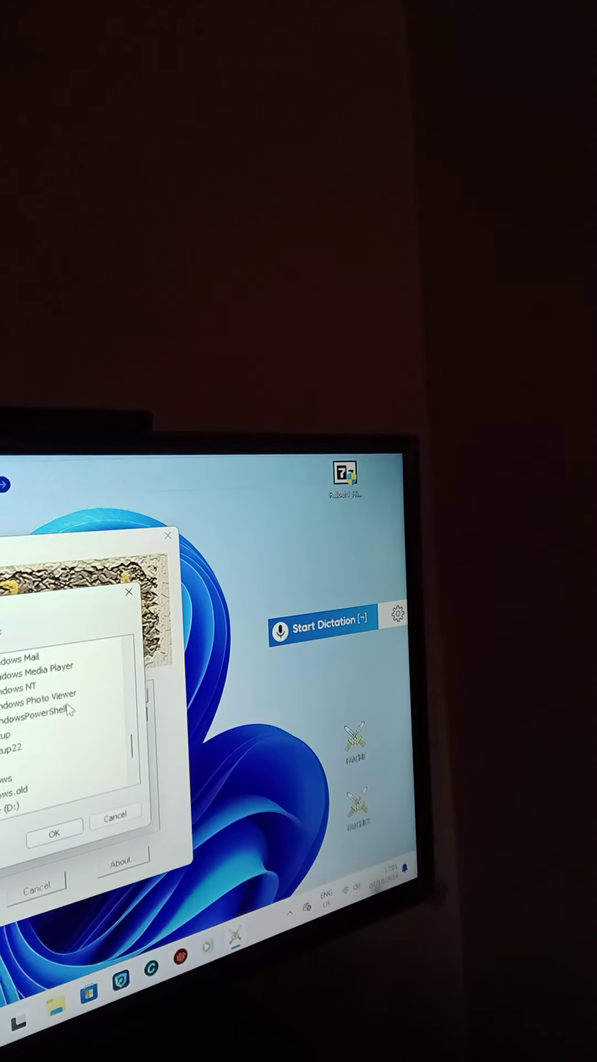
scroll(68, 709, down, 1)
scroll(75, 711, down, 1)
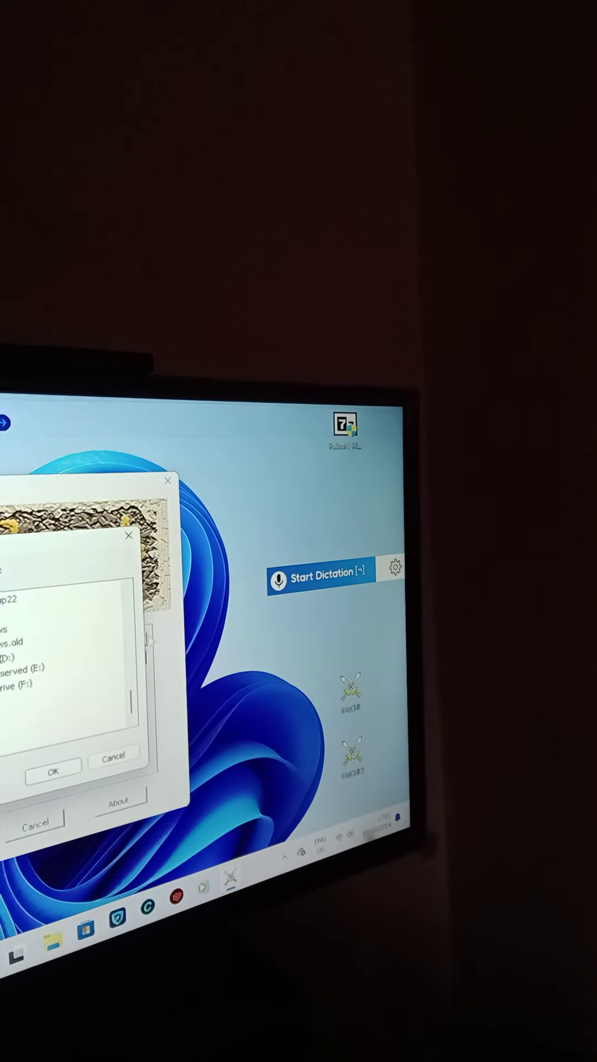
scroll(75, 648, up, 2)
scroll(76, 647, up, 1)
scroll(73, 701, up, 2)
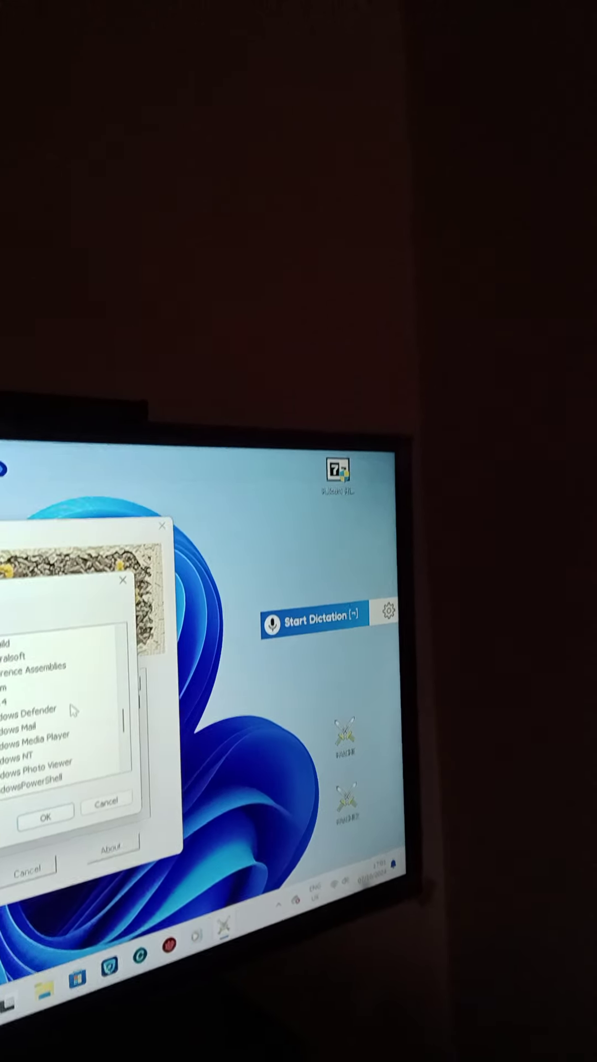
scroll(73, 701, up, 3)
scroll(66, 689, up, 2)
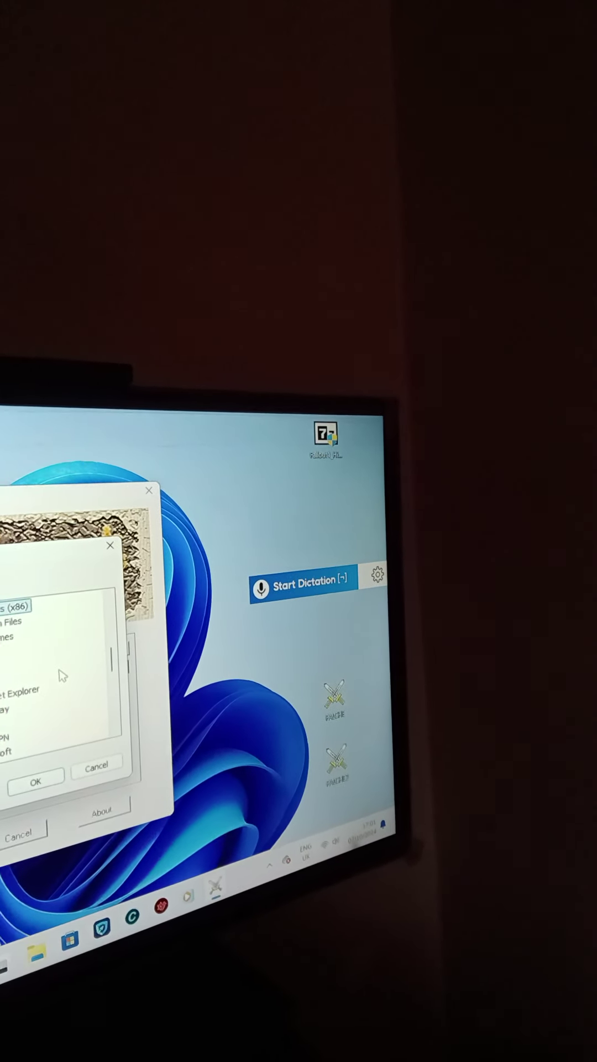
scroll(60, 675, up, 3)
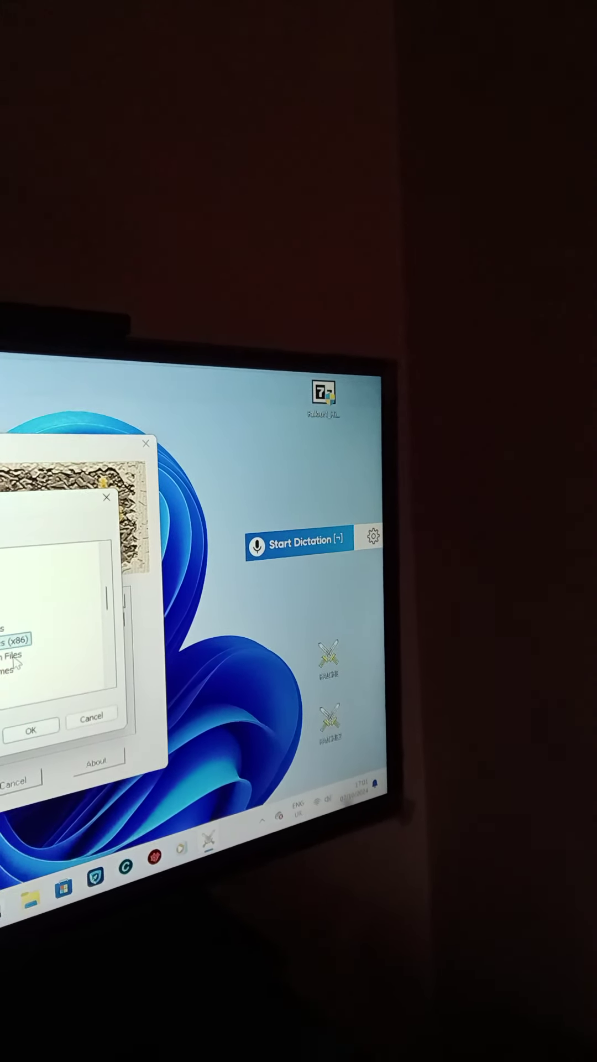
Expand Program Files in the folder tree to look for the Fallout game folder
click(14, 656)
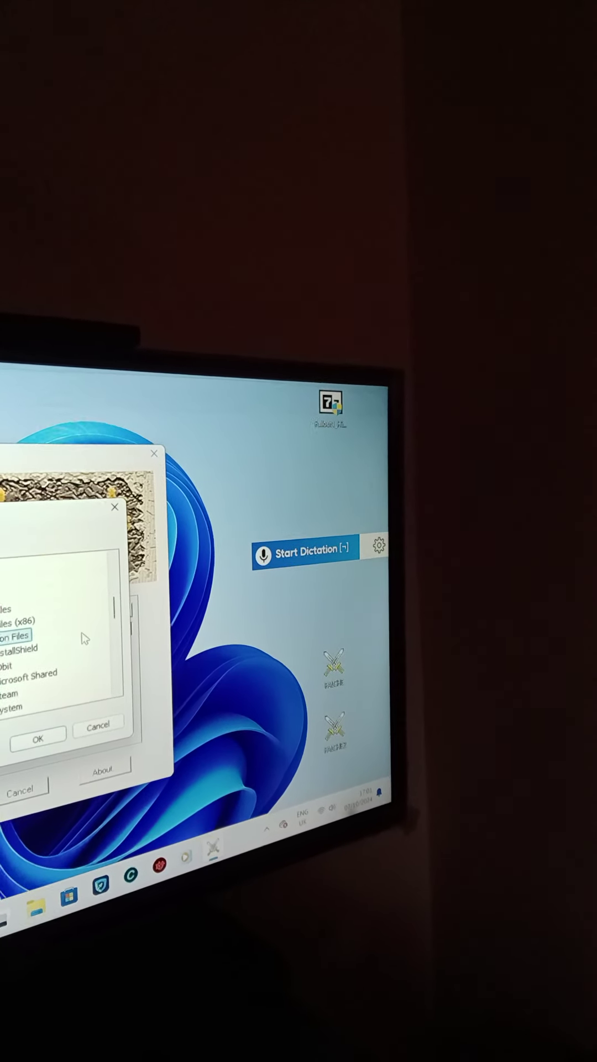
scroll(83, 638, down, 2)
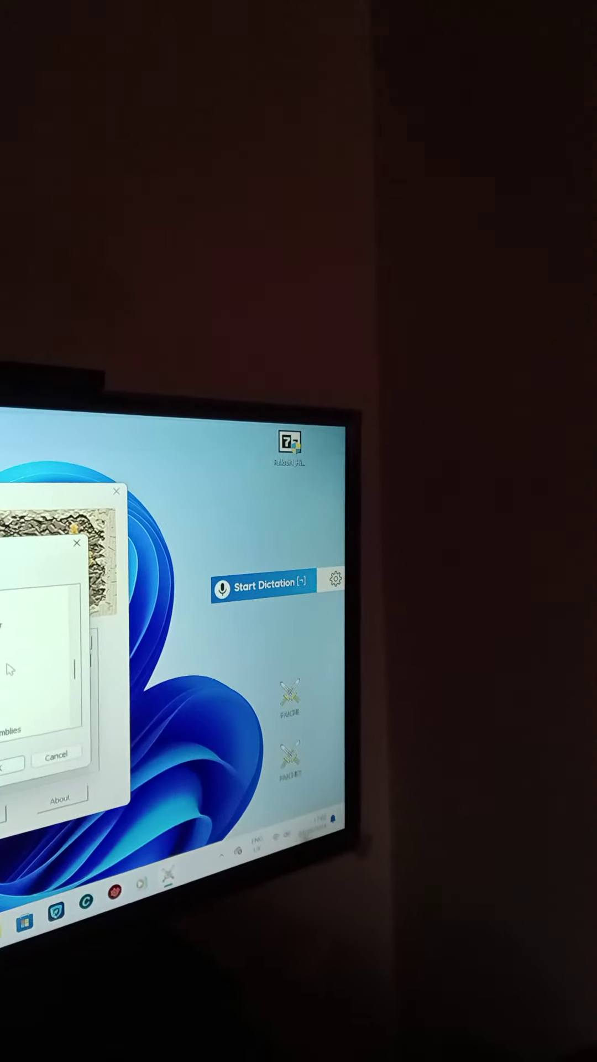
scroll(14, 708, down, 2)
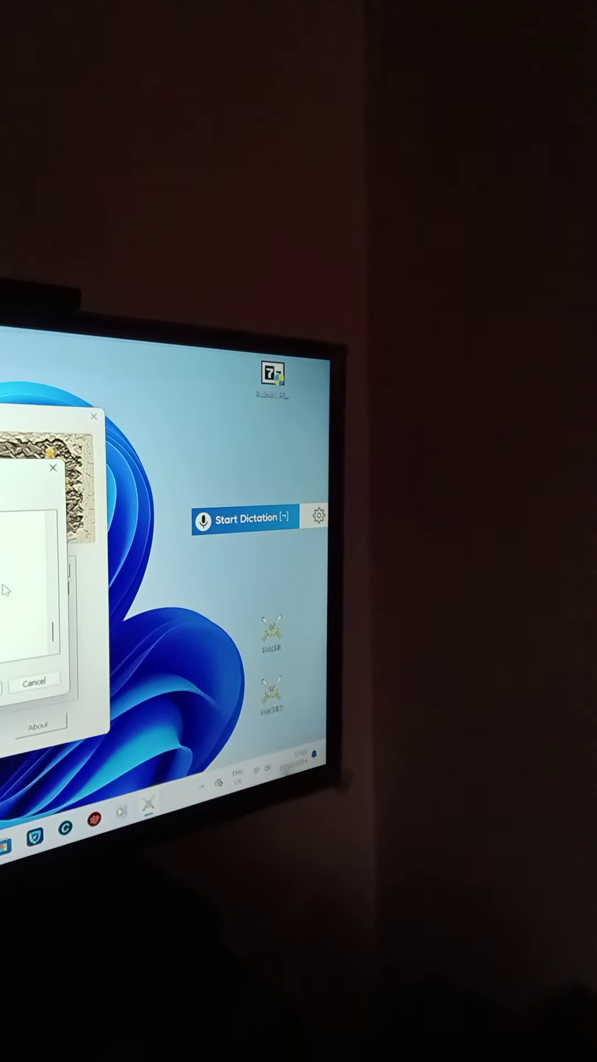